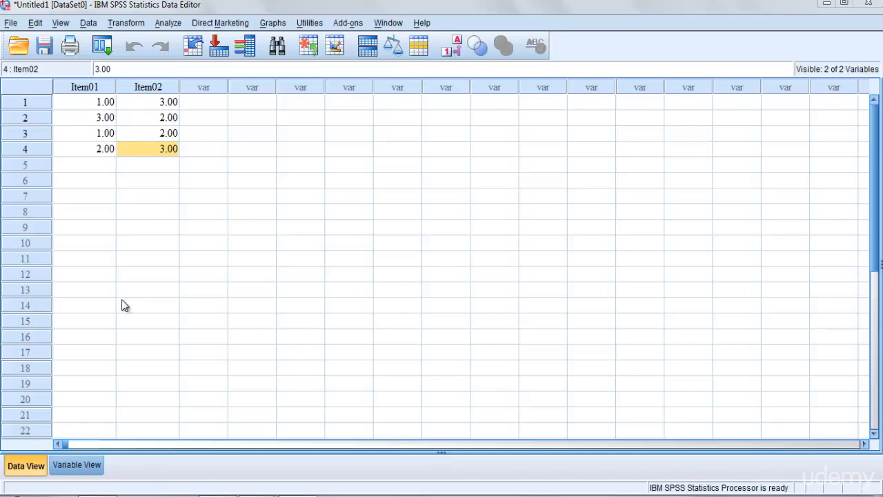
Open the value labels of Item01 in the variable definitions and add the label Disagree for value 1.
click(77, 465)
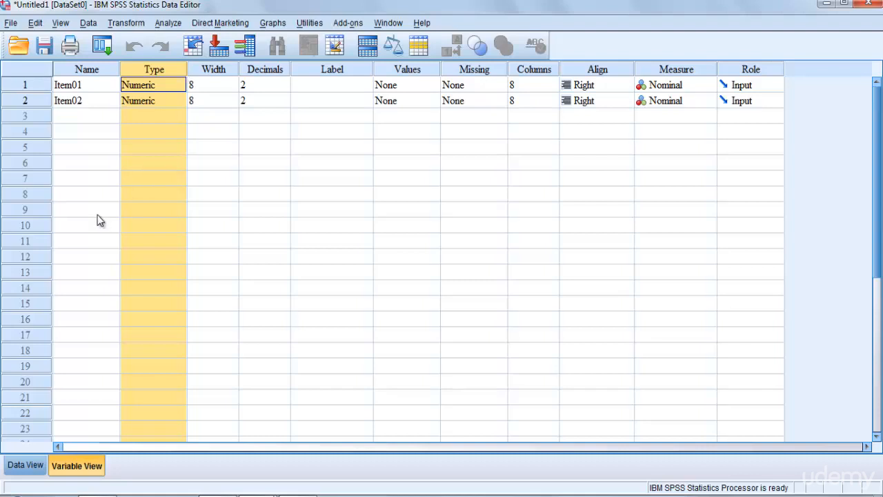
click(20, 468)
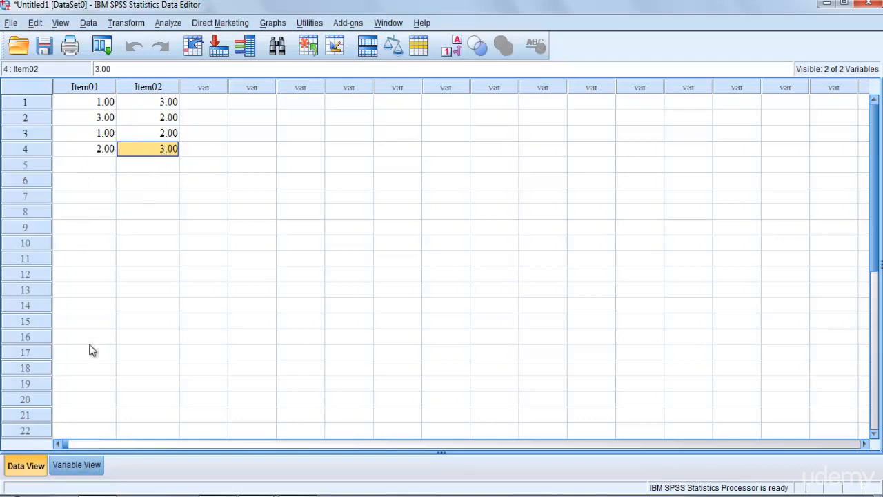
click(76, 468)
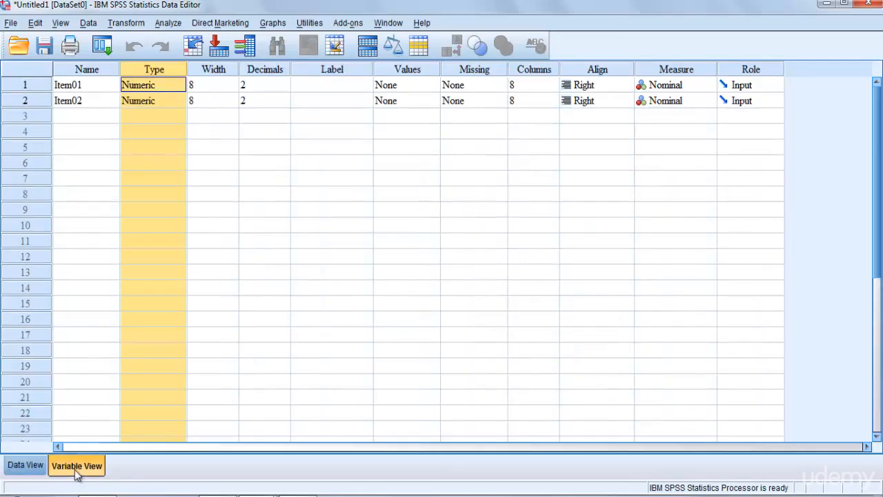
click(426, 85)
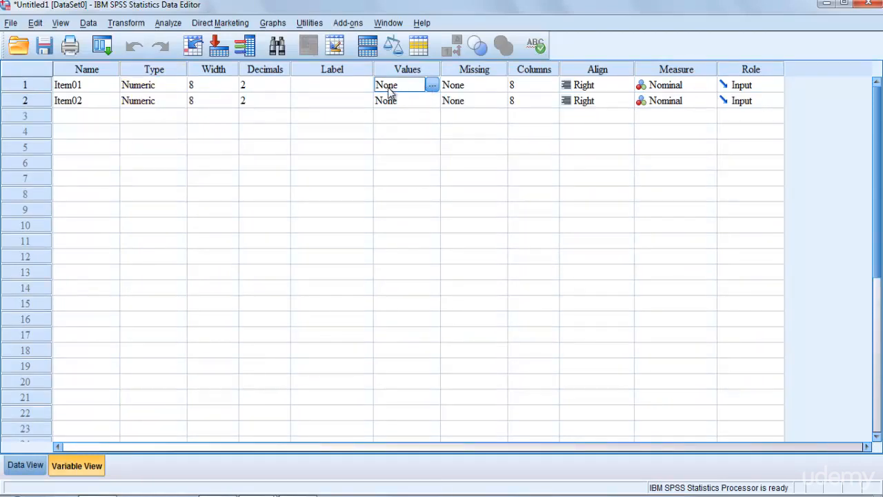
click(431, 86)
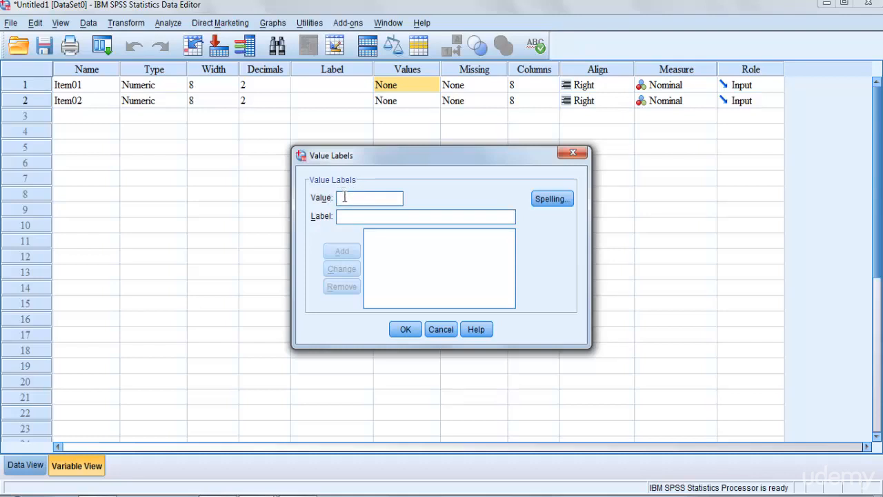
text(1)
click(344, 214)
text(Dis)
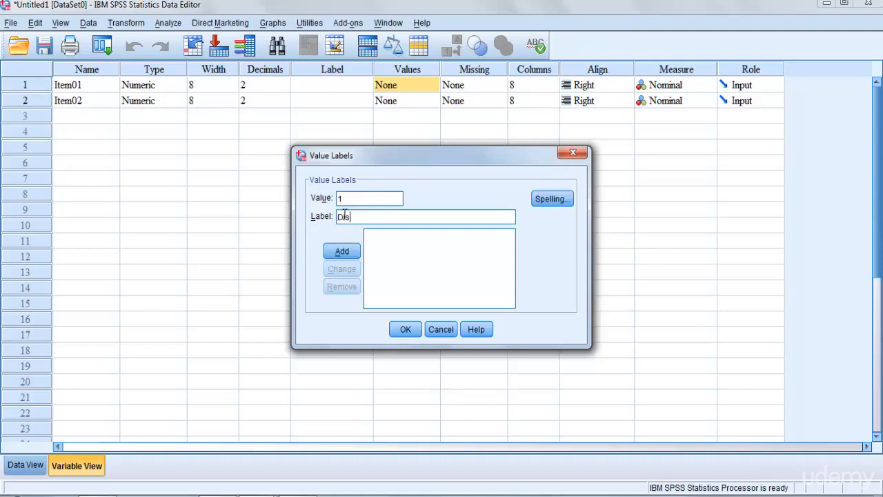
text(agree)
click(355, 253)
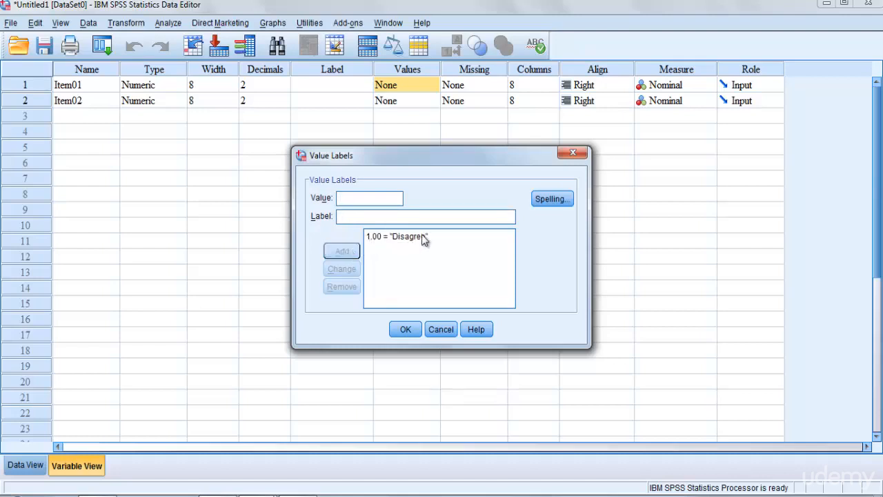
Add the labels Agree for value 2 and Neutral for value 3 to Item01 and apply the value labels.
click(380, 200)
text(2)
click(373, 216)
text(Agree)
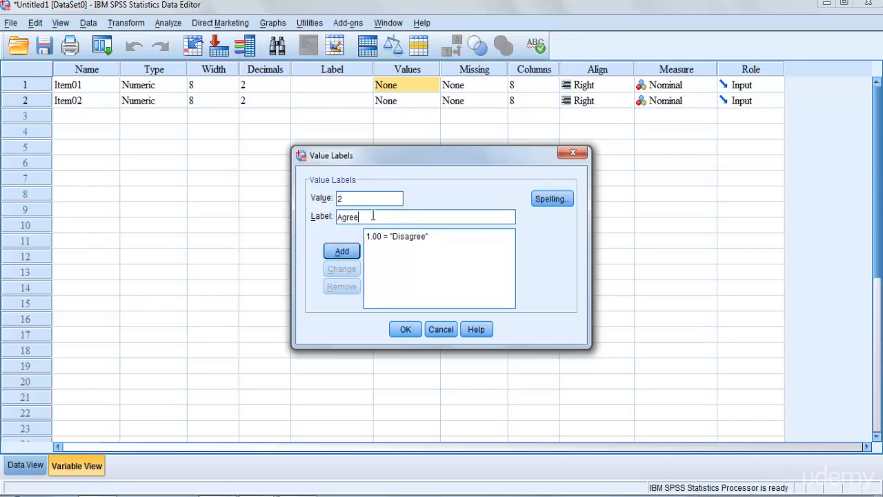
click(348, 253)
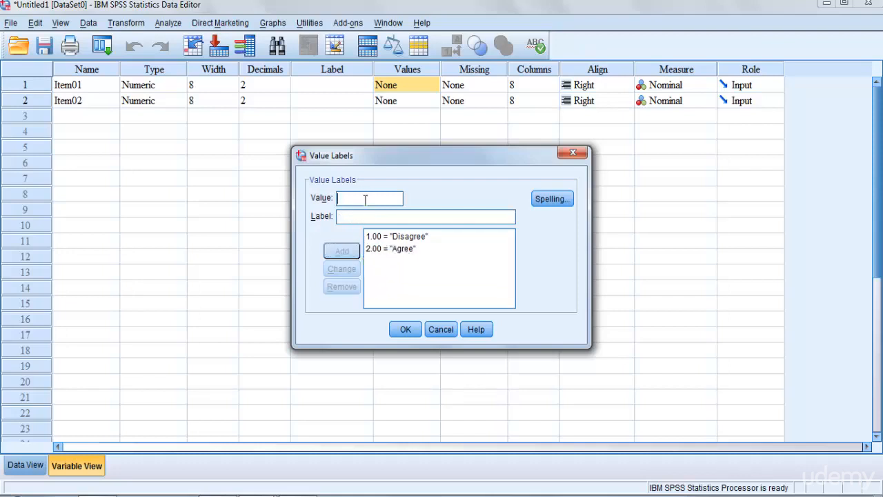
text(3N)
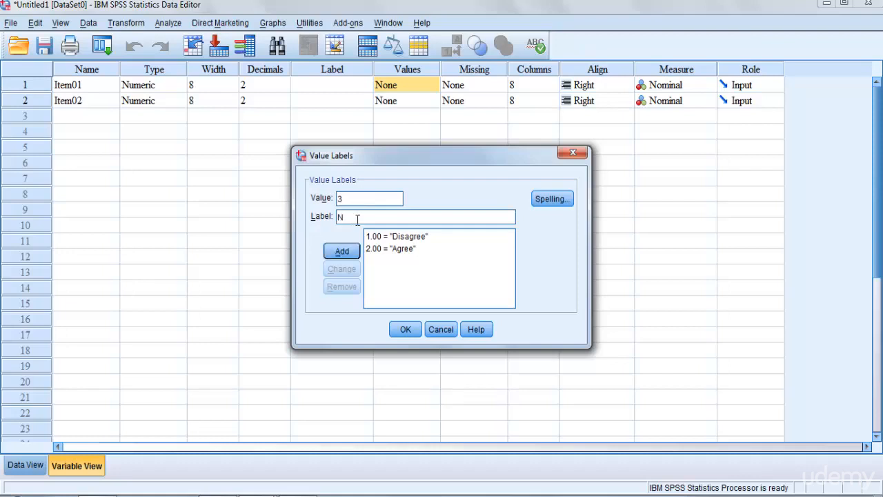
text(eutral)
click(357, 252)
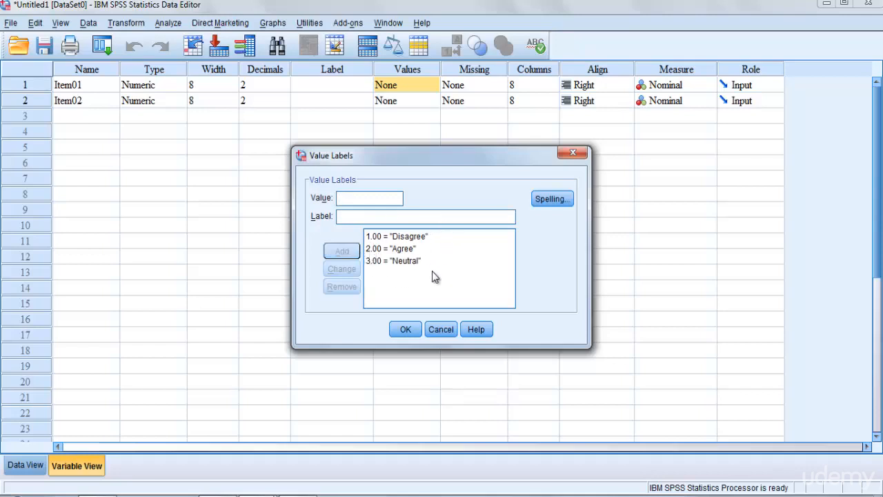
click(405, 329)
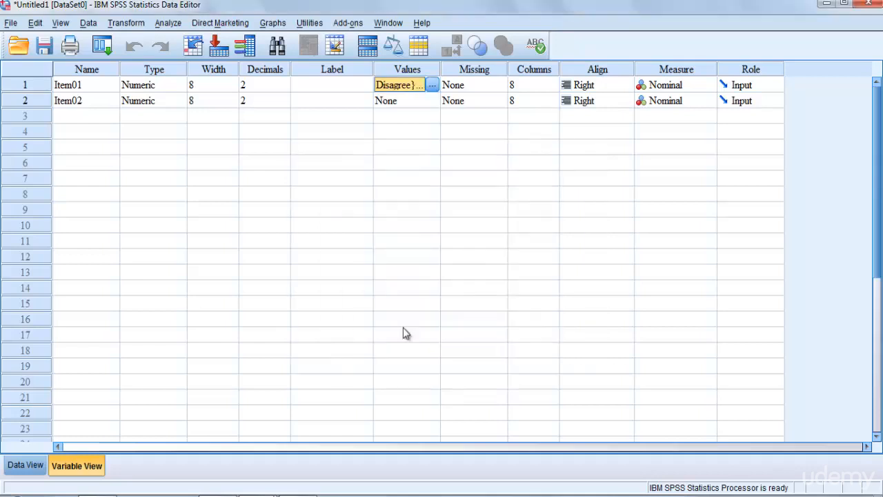
Copy the value labels of Item01 to Item02.
right_click(416, 89)
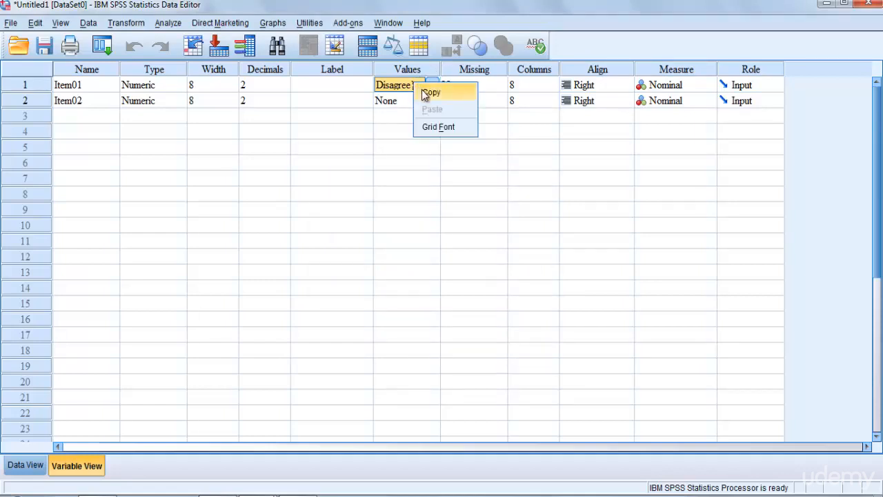
click(429, 93)
click(409, 100)
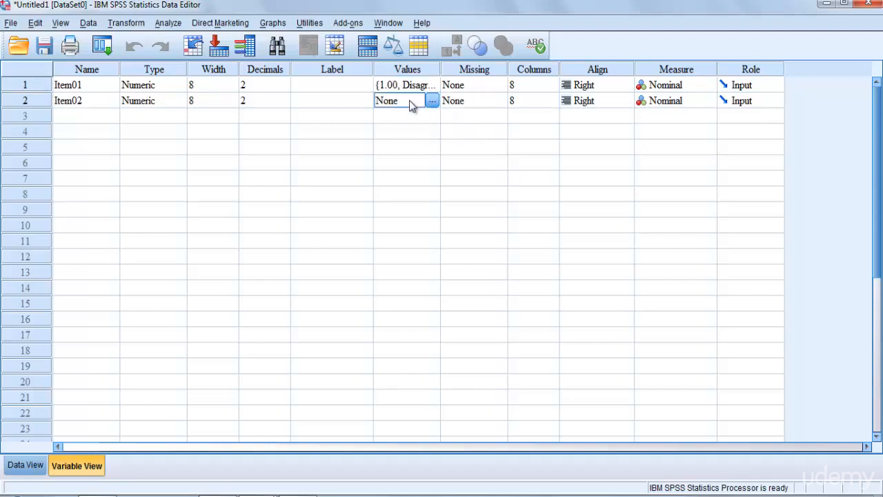
right_click(409, 100)
click(421, 127)
Show the data sheet's responses as value labels and switch back to the numeric codes.
click(25, 466)
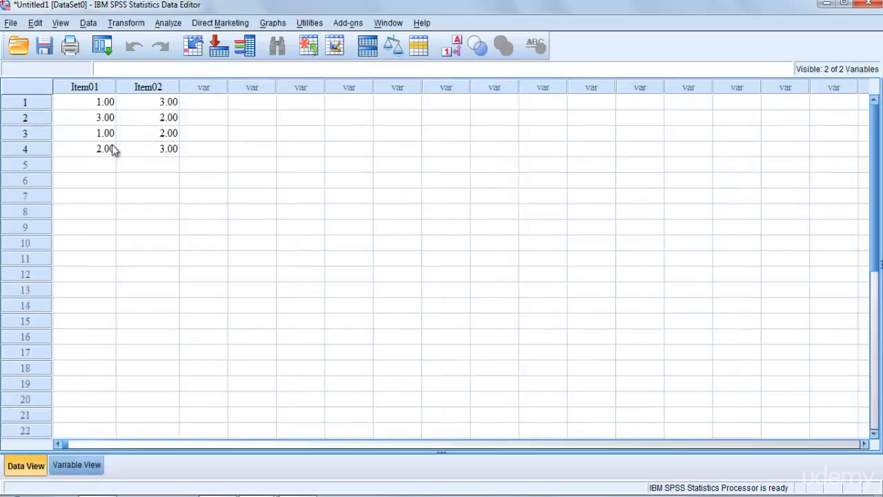
click(452, 45)
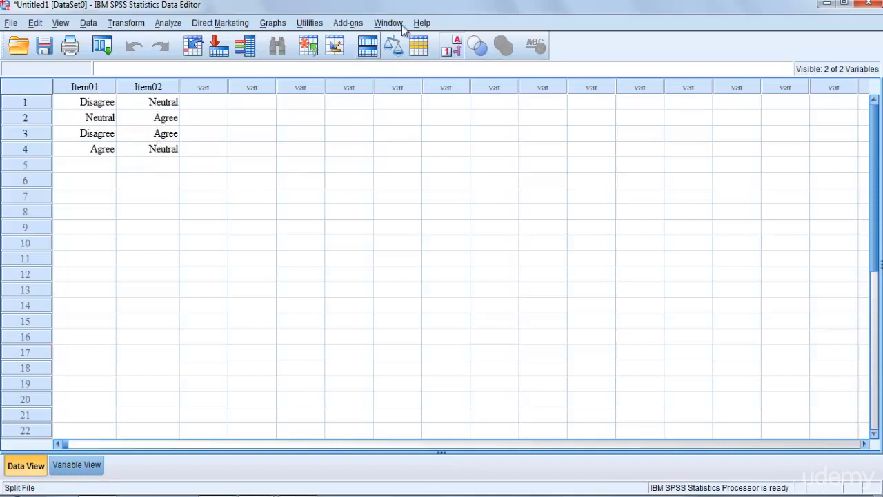
click(455, 54)
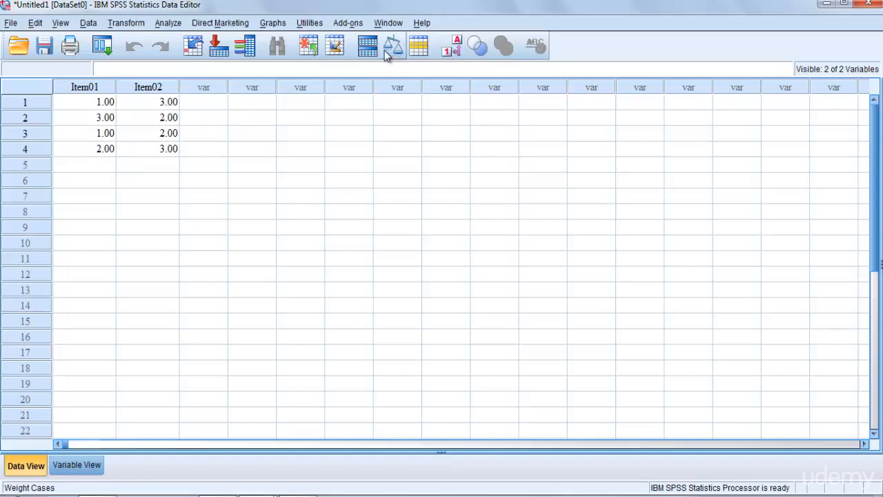
Run a Frequencies analysis with a frequency table for Item01, review the output and return to the data sheet.
click(168, 23)
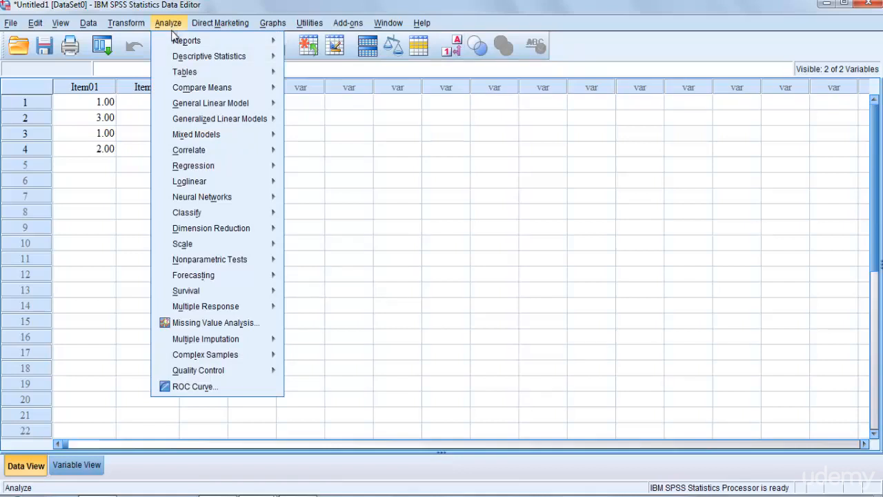
mouse_move(193, 61)
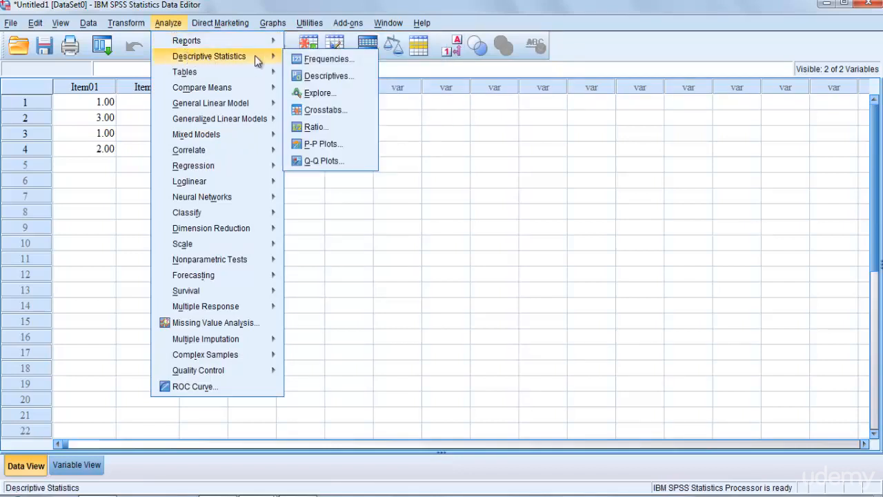
click(298, 56)
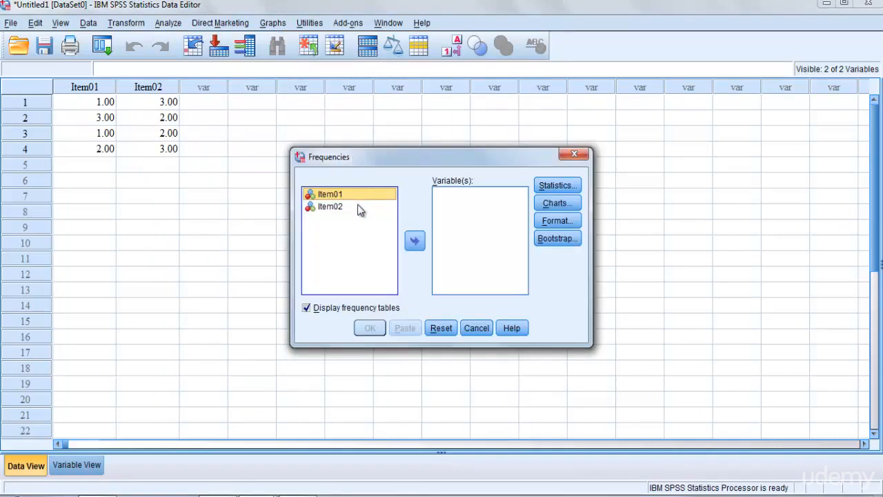
click(415, 241)
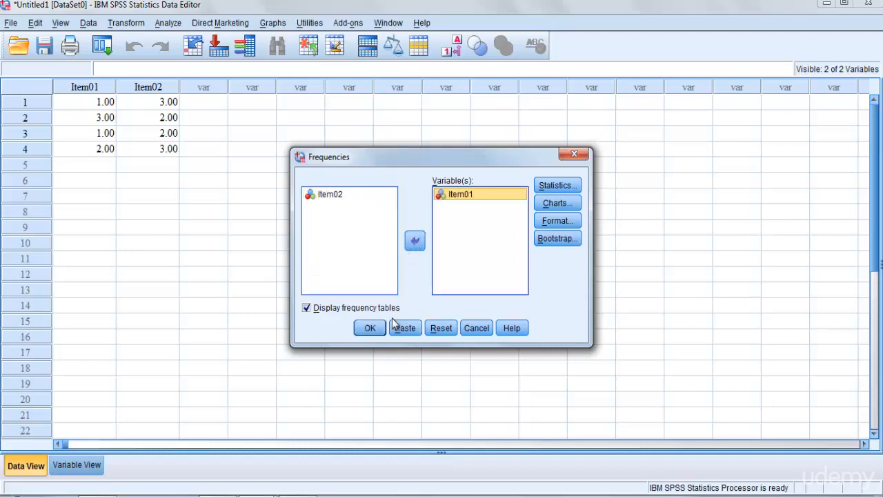
click(371, 327)
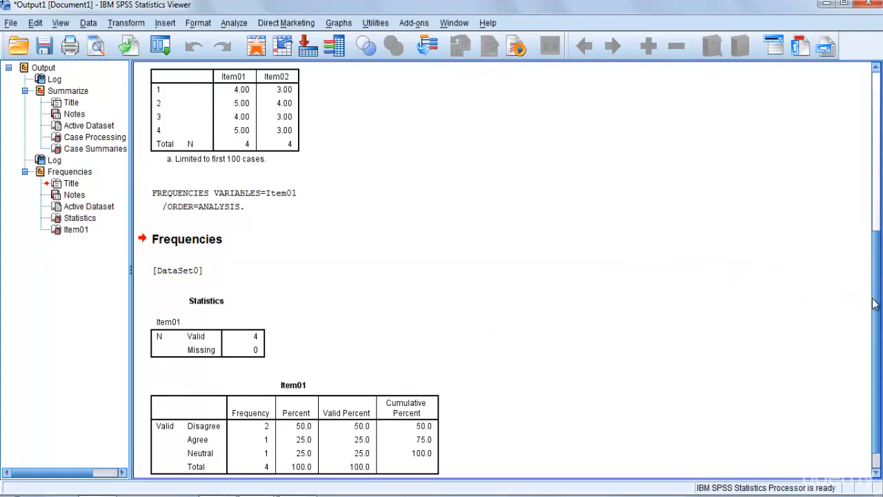
scroll(873, 304, down, 1)
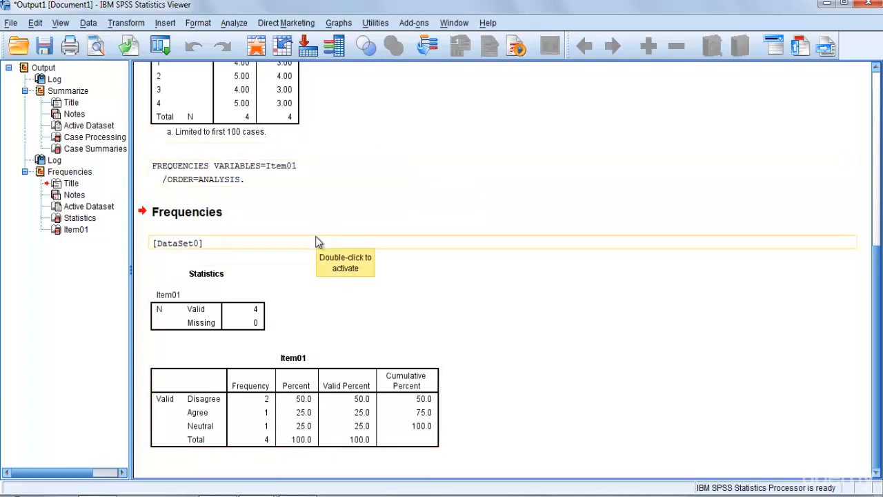
click(825, 5)
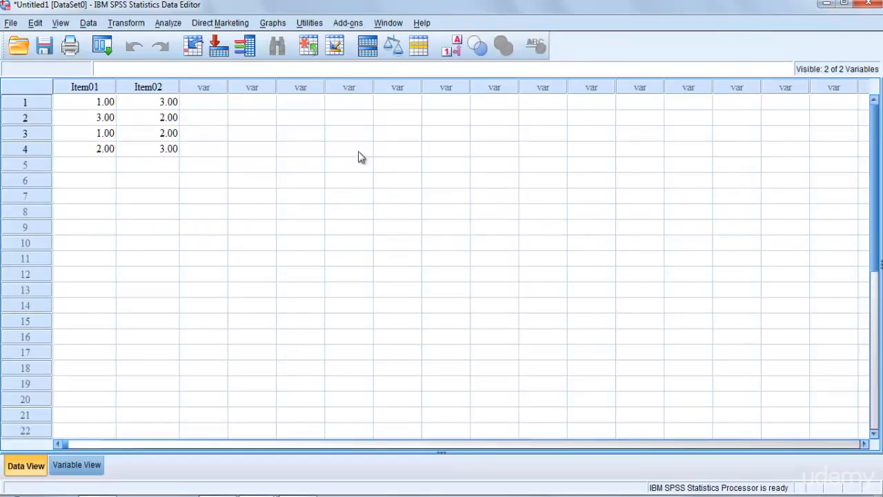
Set the variable label of Item01 to "I am satisfied with my job.".
click(91, 467)
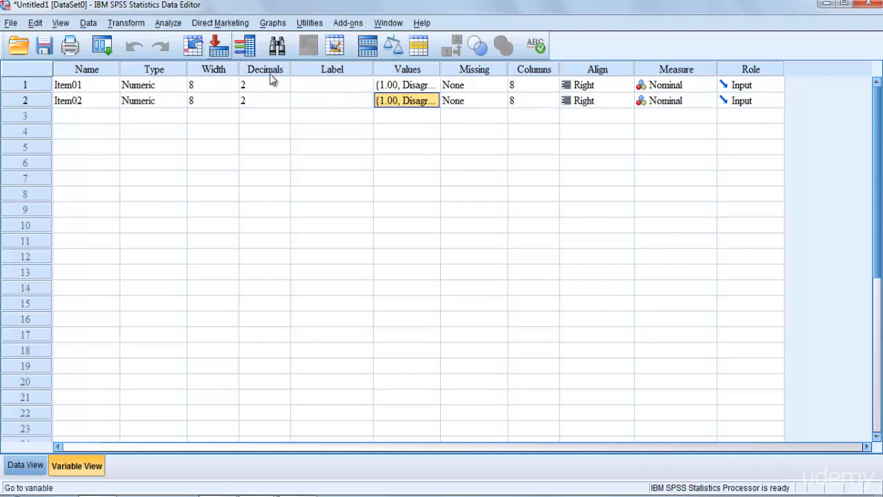
click(337, 86)
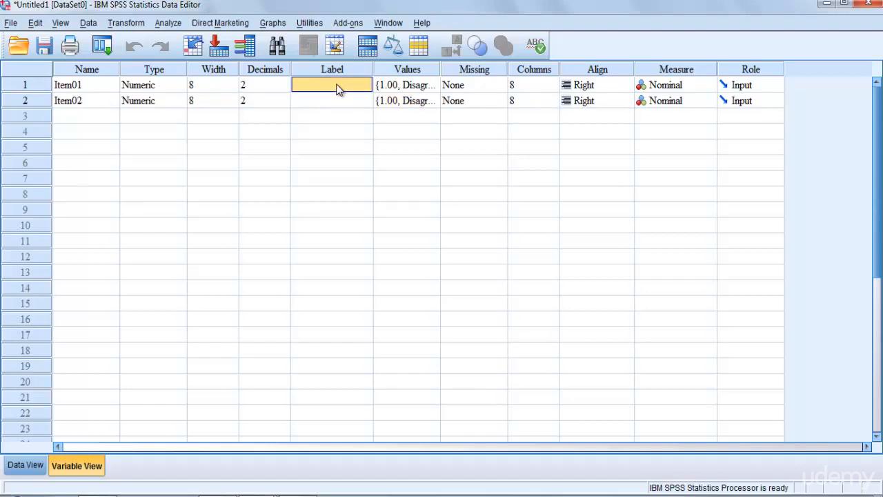
click(337, 84)
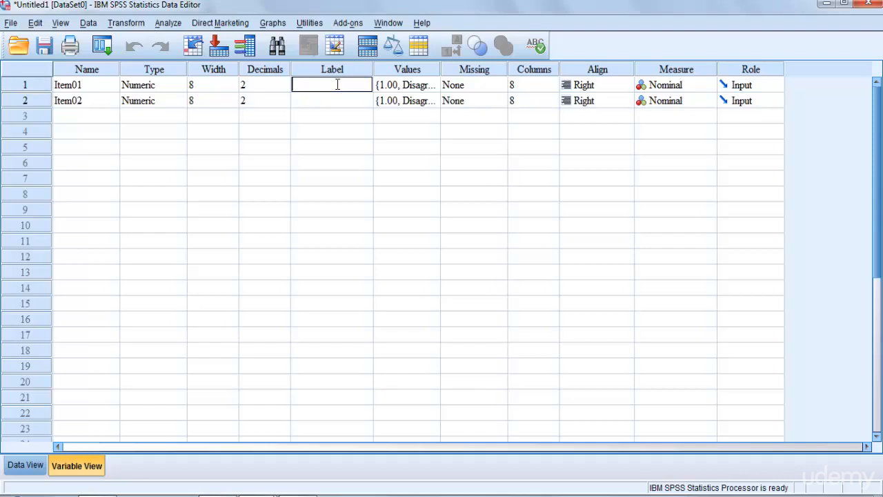
text(I am satisfied w)
text(ith my jo)
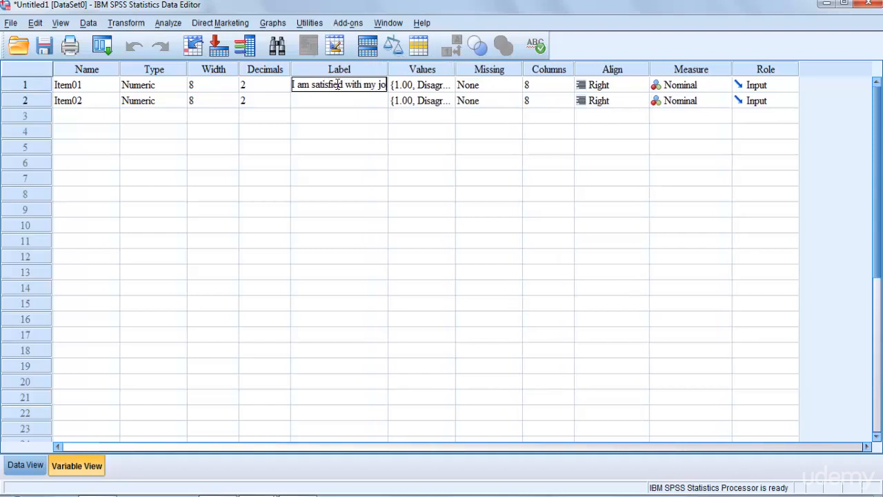
text(b.)
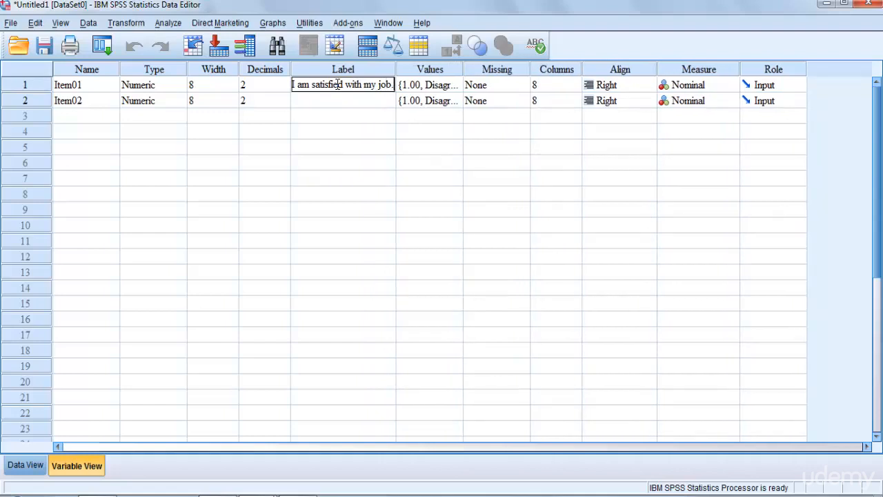
Enter "I am satisfied with my organizational culture." as the variable label of Item02.
click(385, 100)
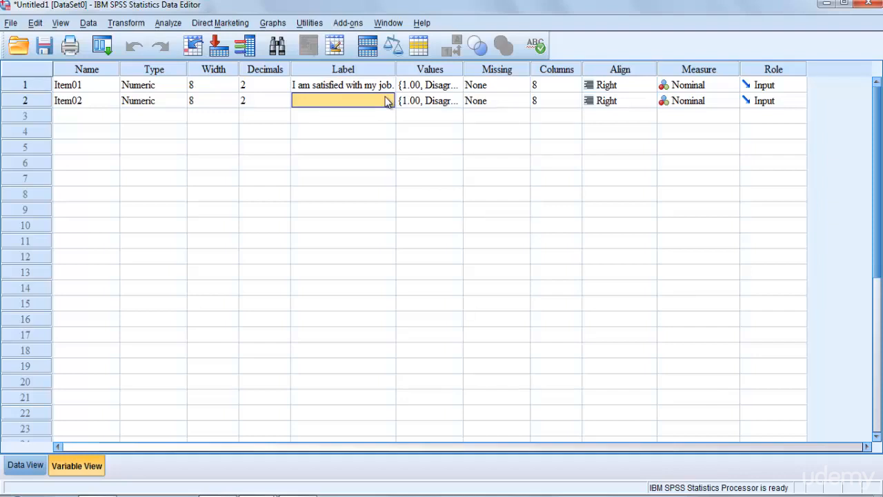
text(My)
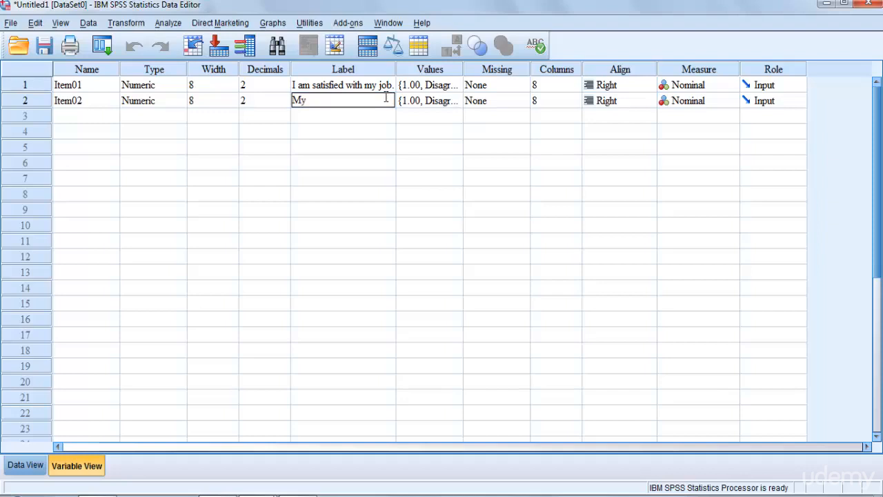
key(BackSpace)
key(BackSpace)
text(I am satisfied with my)
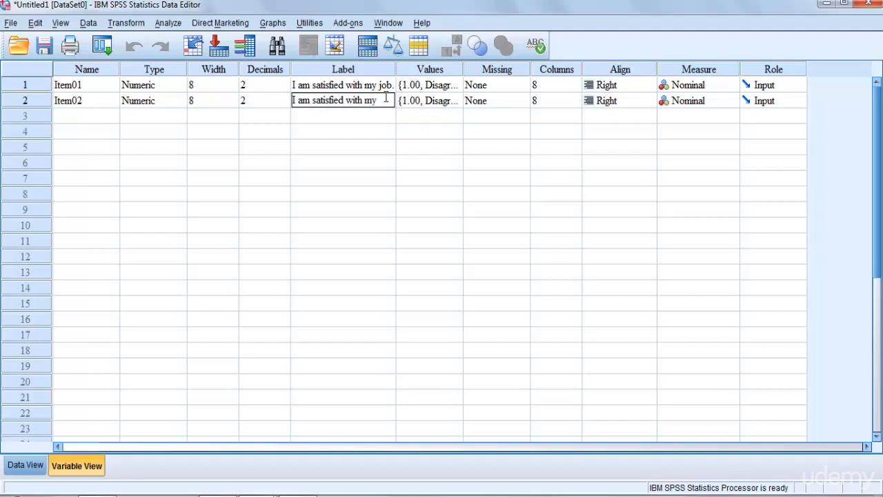
text( organ)
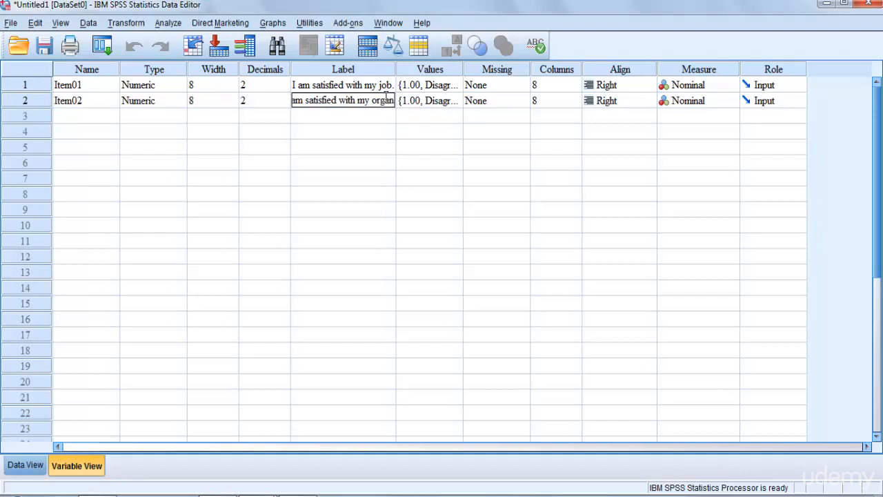
text(izational)
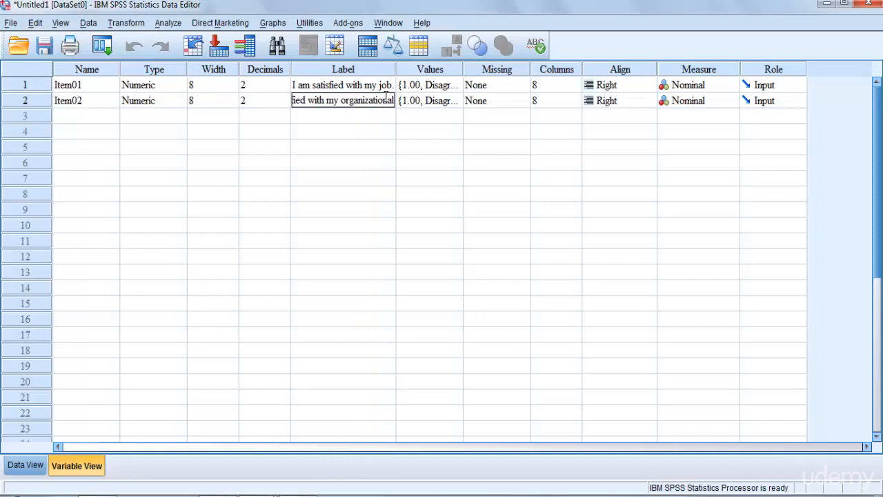
text( sulture.)
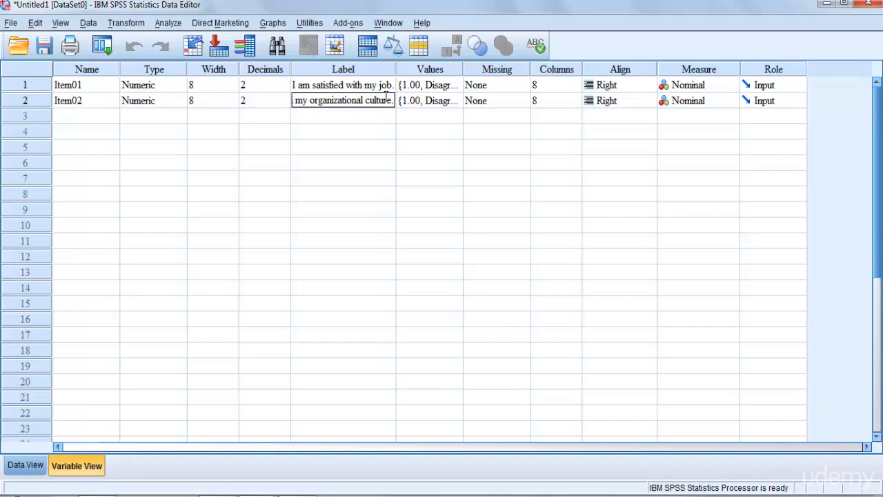
Commit the variable label of Item02, check both variables' definitions once more and return to the data sheet.
key(Return)
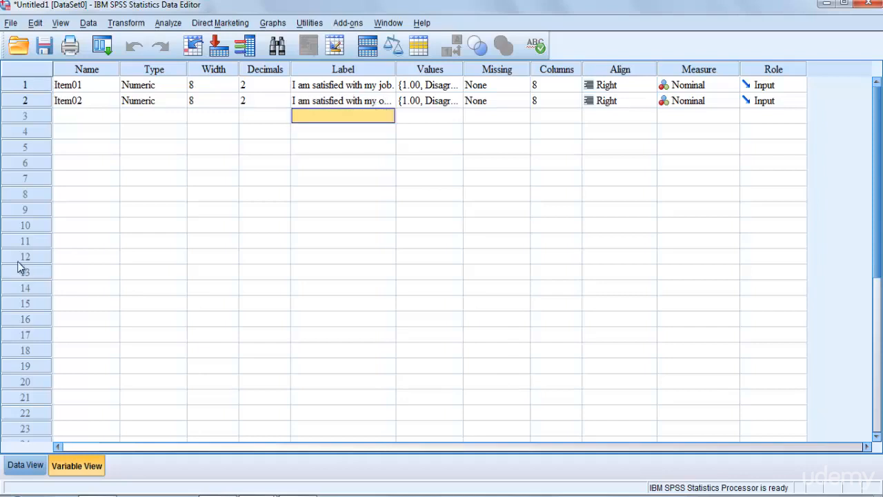
click(24, 466)
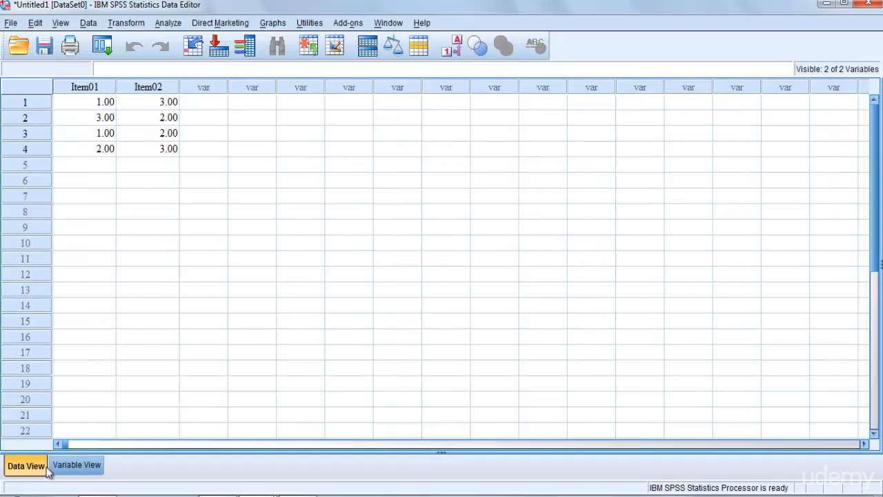
click(58, 466)
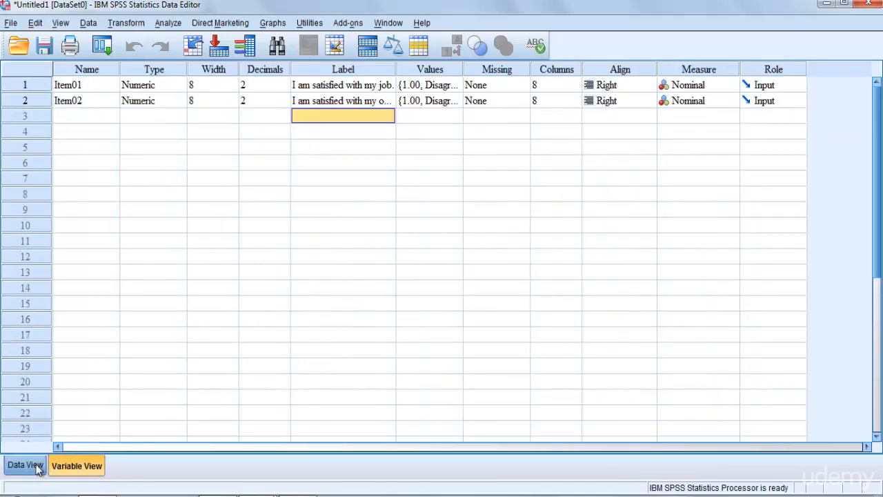
click(26, 466)
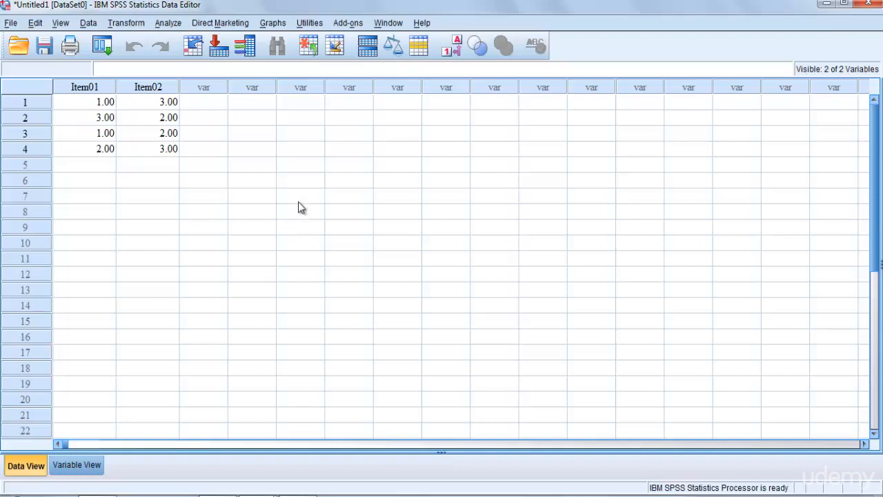
Open the Frequencies analysis and move the chosen item back to the list of available variables.
click(180, 24)
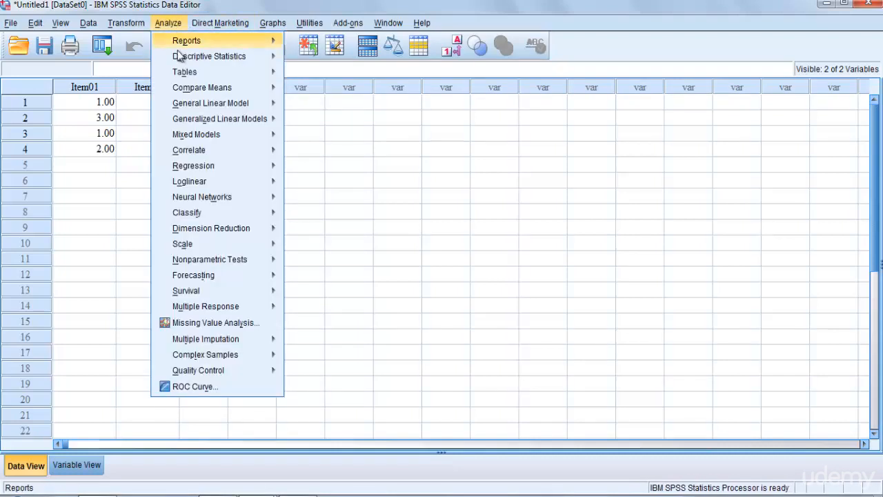
mouse_move(196, 61)
click(318, 59)
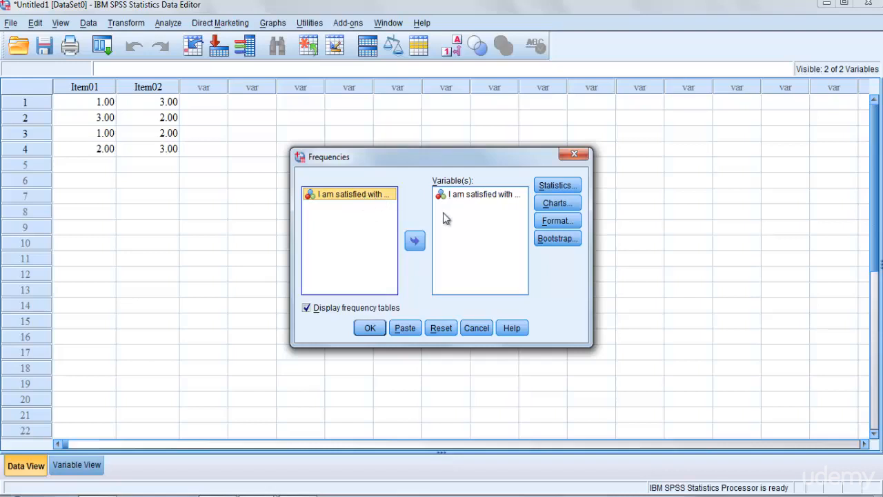
click(457, 197)
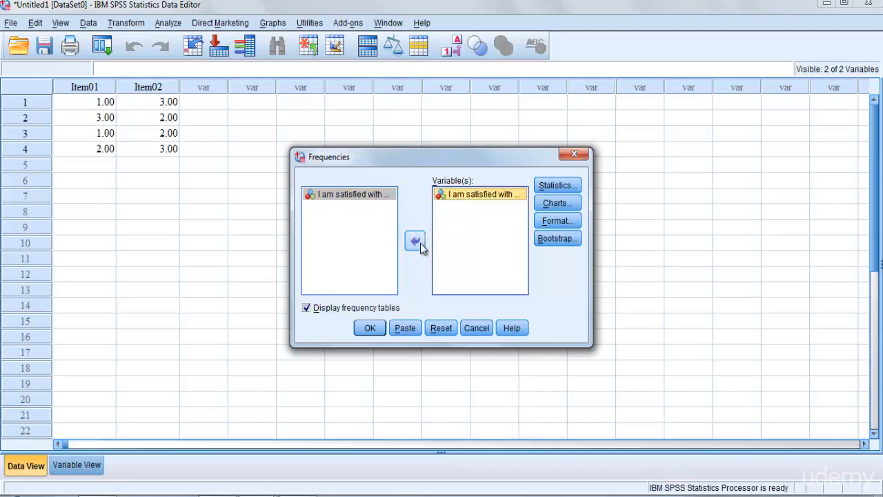
click(415, 240)
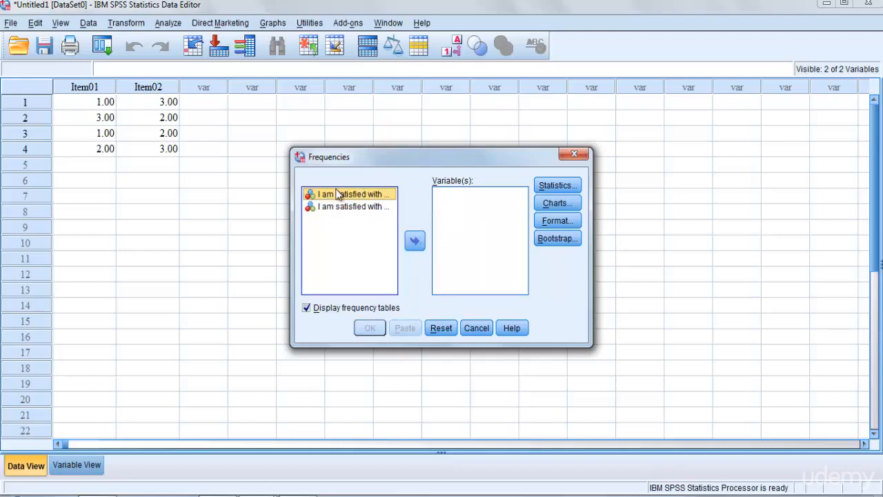
Display the Frequencies variable list by variable names instead of labels and close the analysis without running it.
right_click(377, 198)
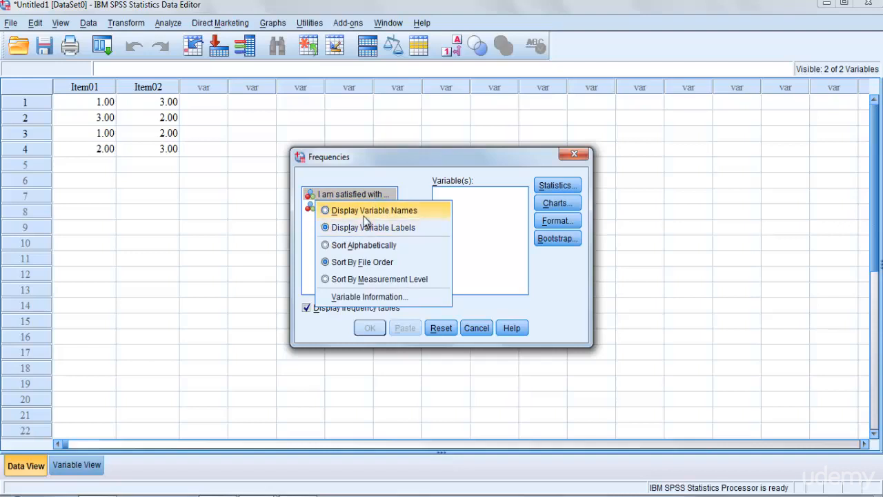
click(364, 216)
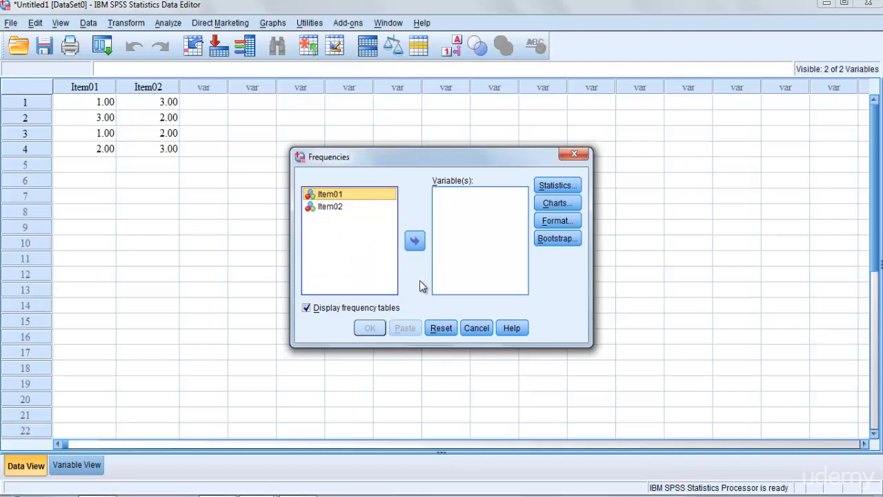
click(574, 154)
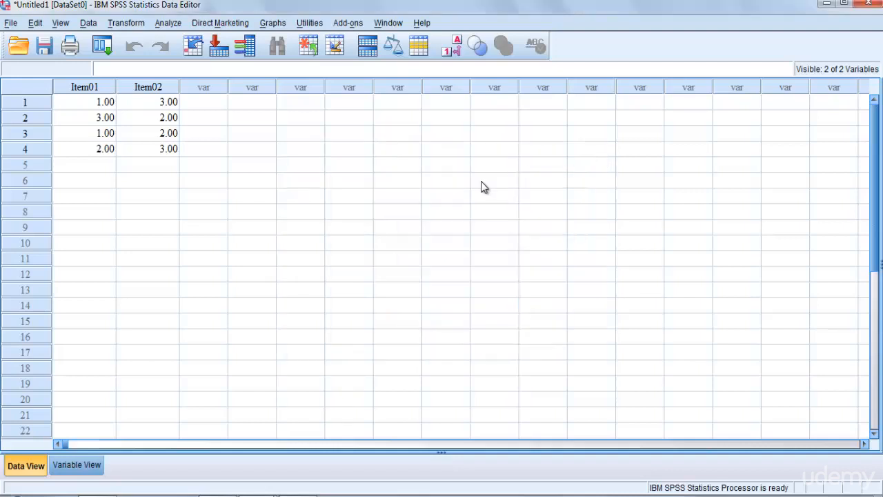